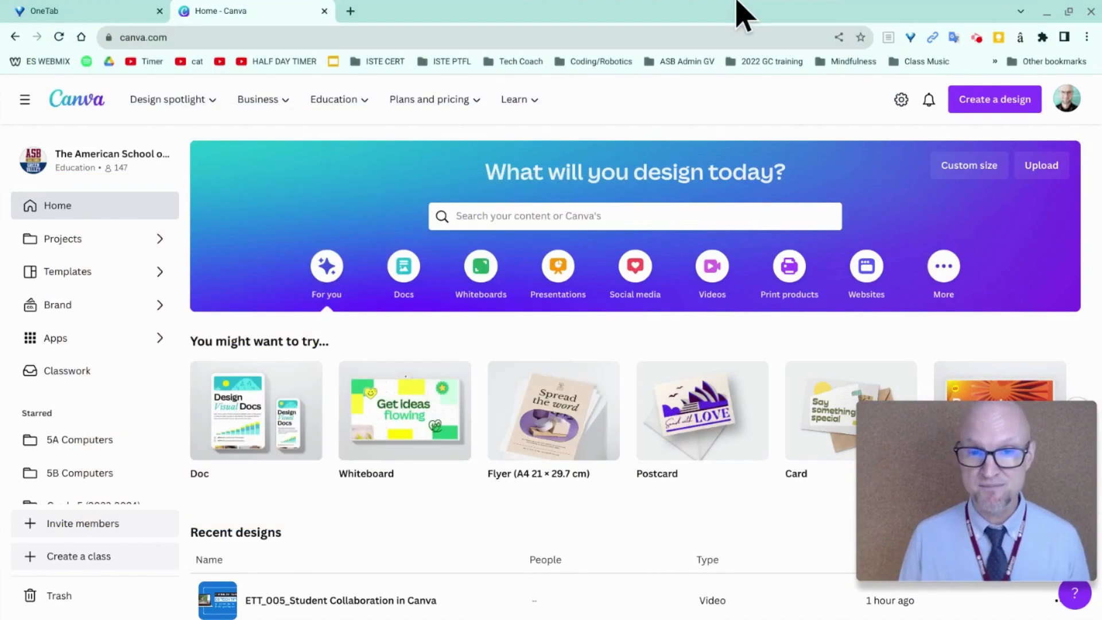
# - Create a class named 3A Computers
pyautogui.click(101, 553)
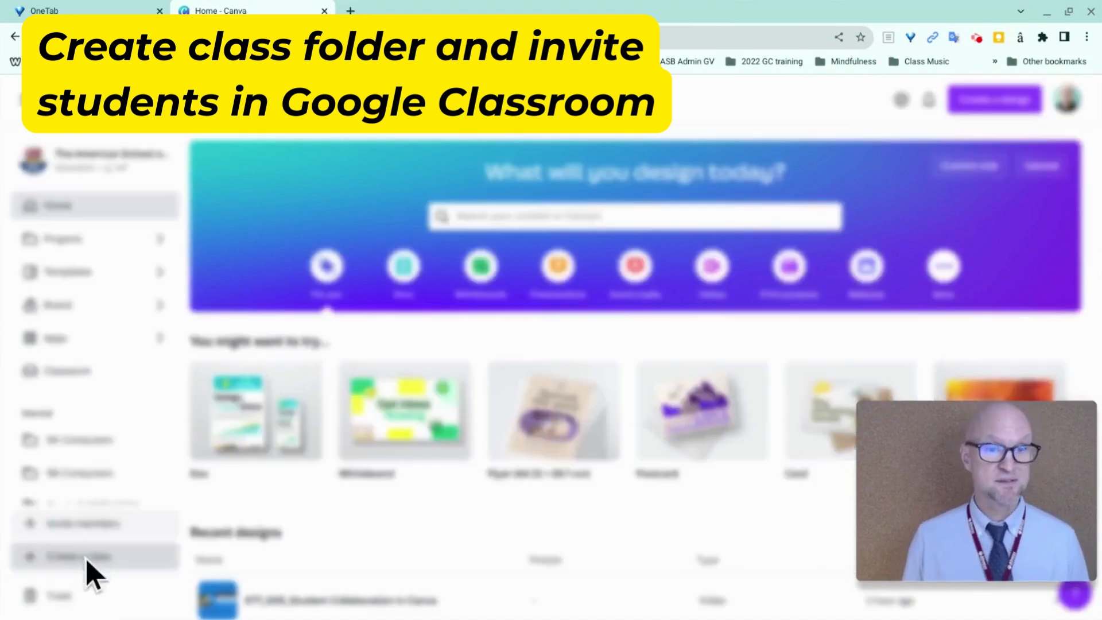
pyautogui.click(335, 316)
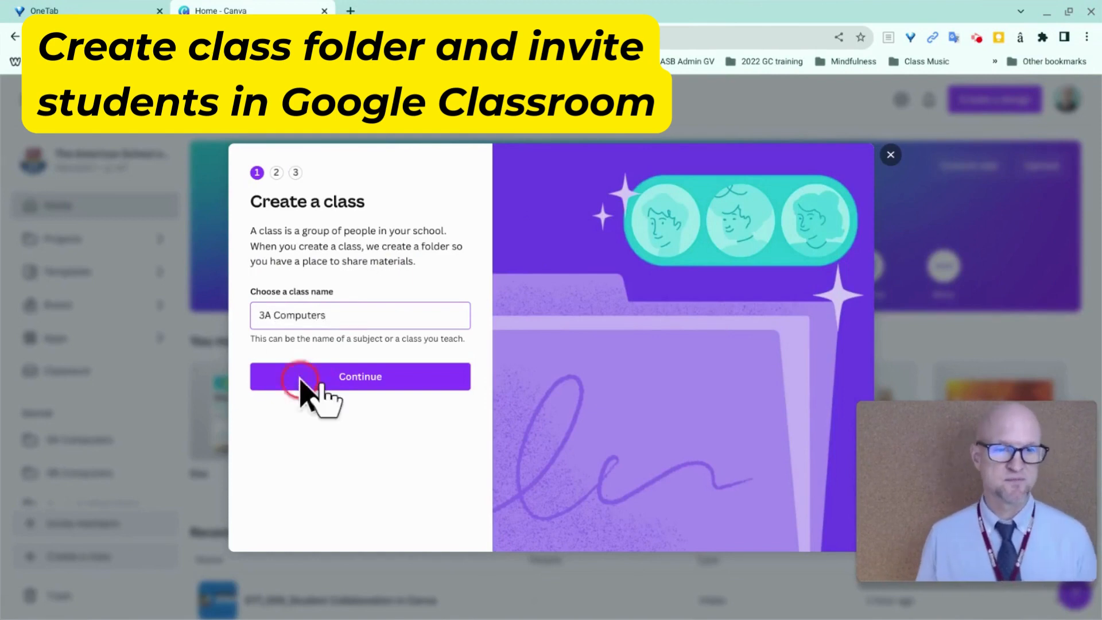
pyautogui.click(347, 377)
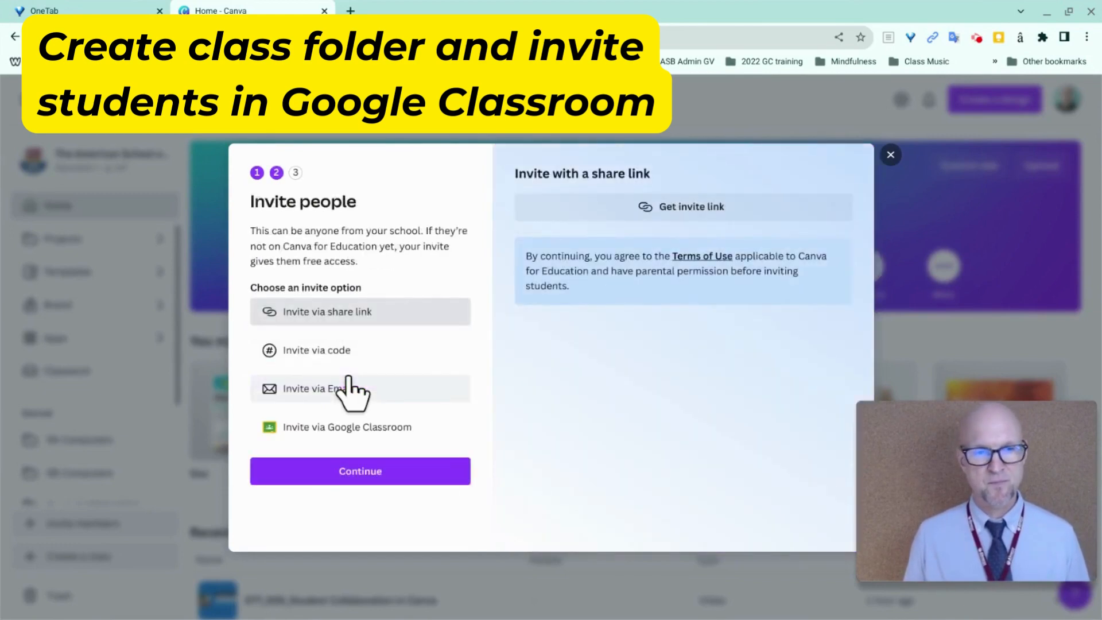
# - Generate an invite share link for the class and choose Google Classroom as the place to share it
pyautogui.click(386, 225)
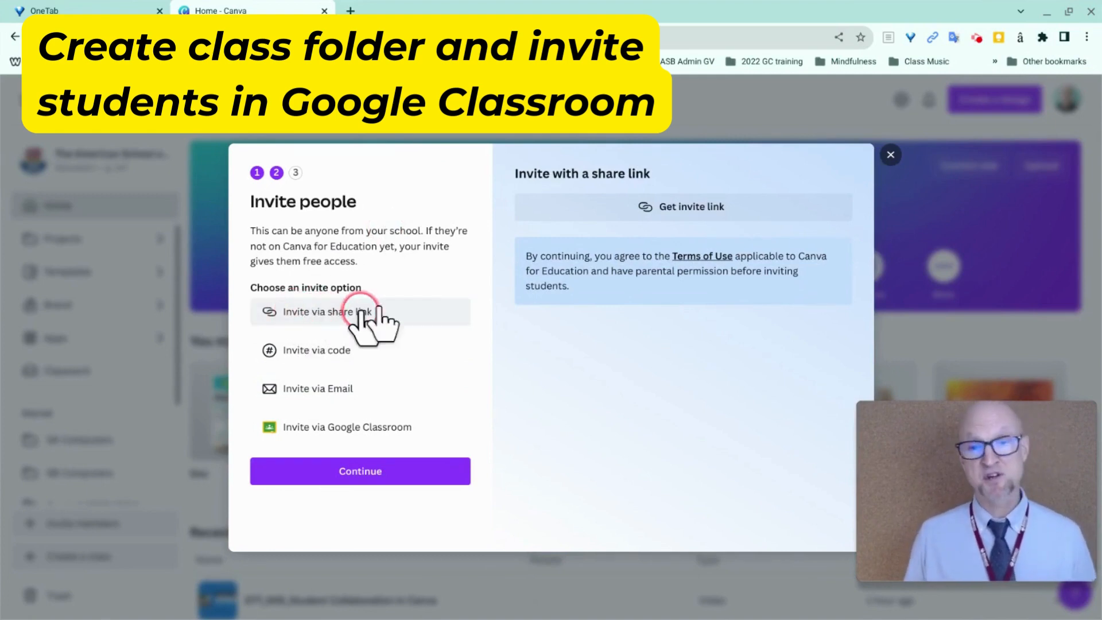
pyautogui.click(710, 207)
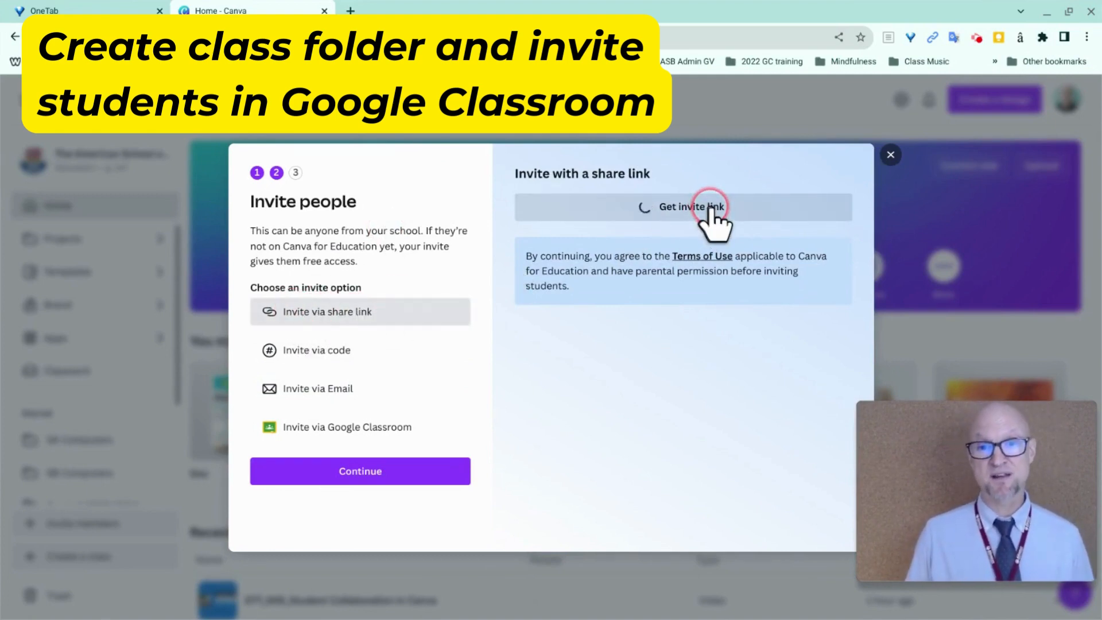
pyautogui.click(527, 317)
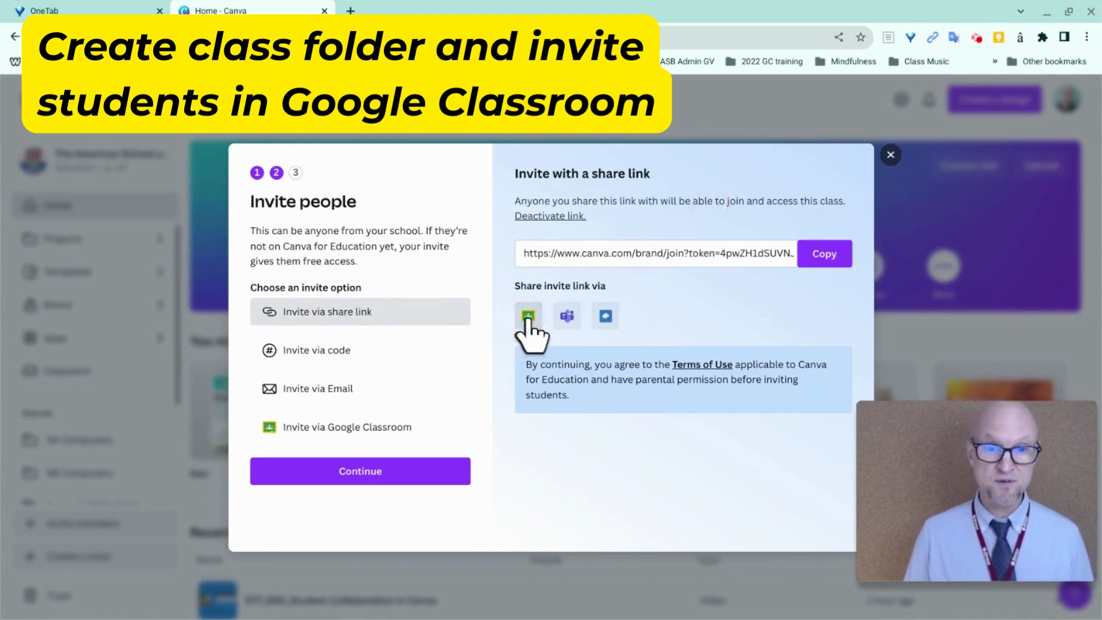
pyautogui.click(527, 317)
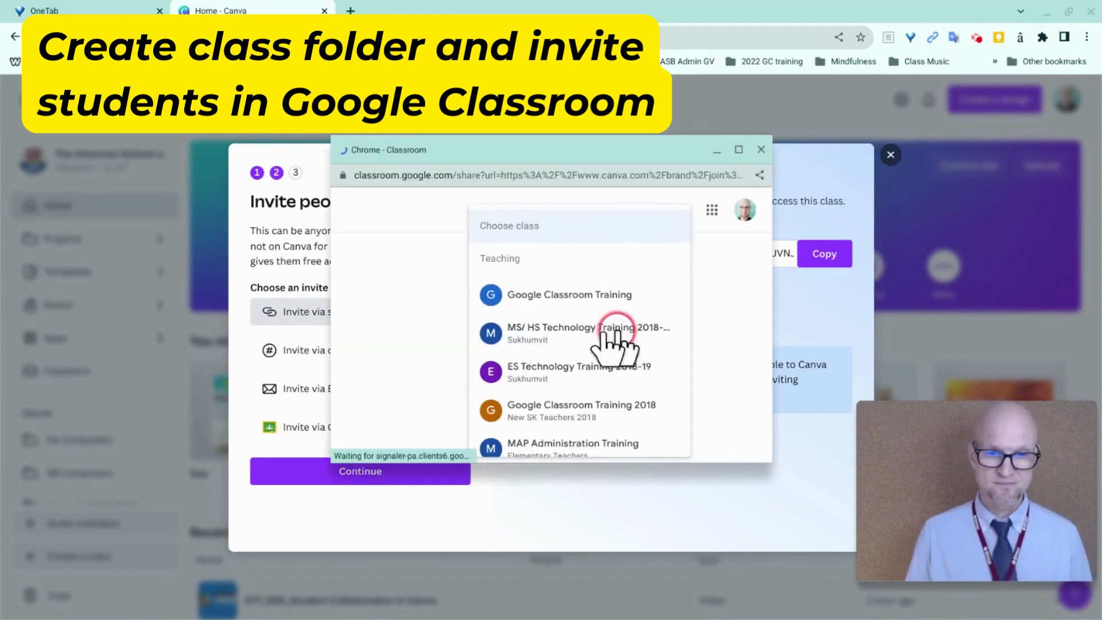
# - Post the Canva invite as an announcement to all students of 3A Computers 2023-2024 and view the class stream
pyautogui.scroll(-1, 556, 335)
pyautogui.scroll(-6, 555, 335)
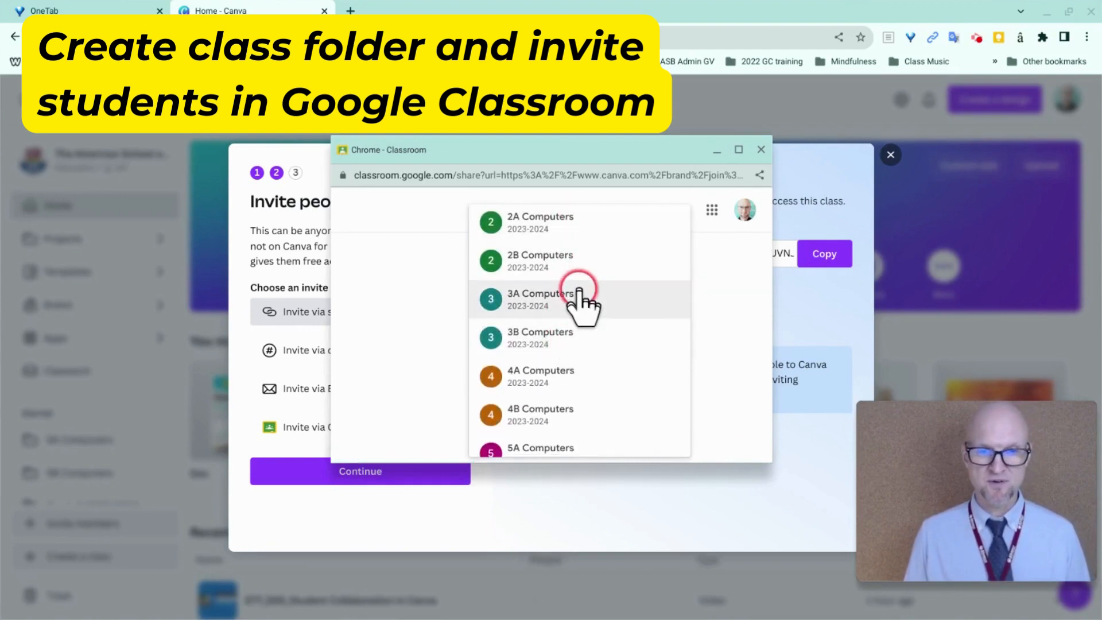
pyautogui.click(580, 299)
pyautogui.click(442, 298)
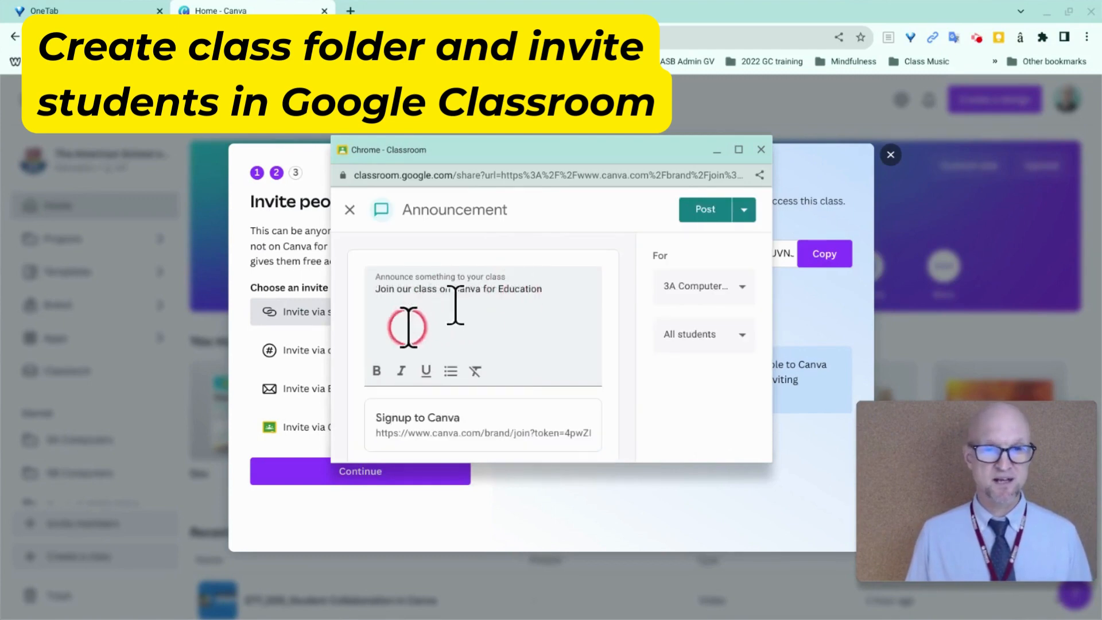
pyautogui.click(702, 214)
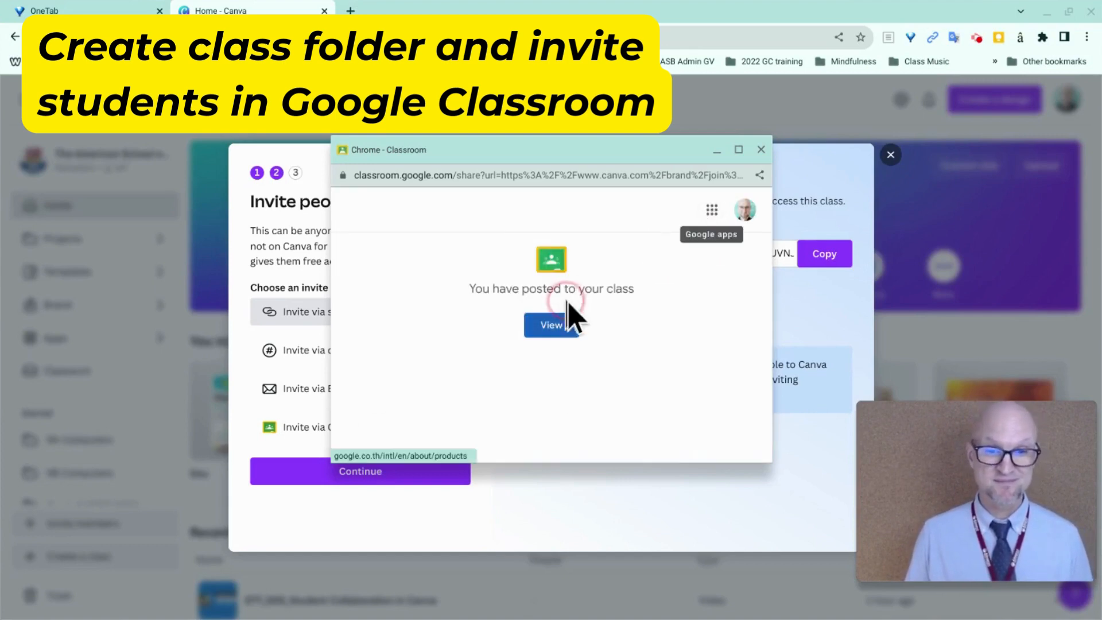
pyautogui.click(565, 322)
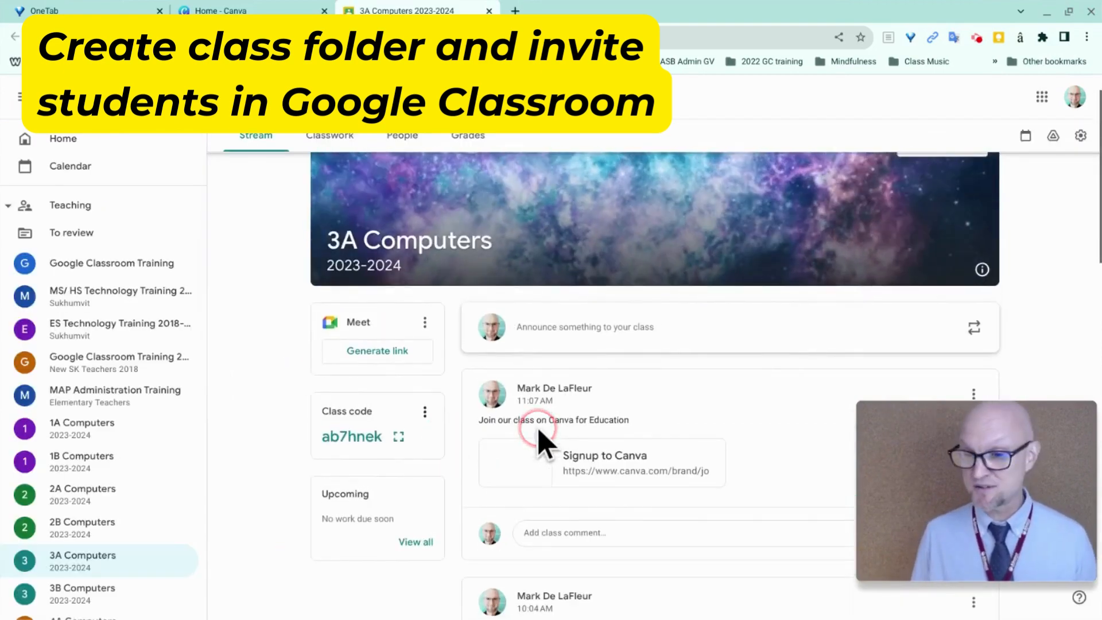
# - Return to Canva and complete the remaining class setup
pyautogui.click(238, 7)
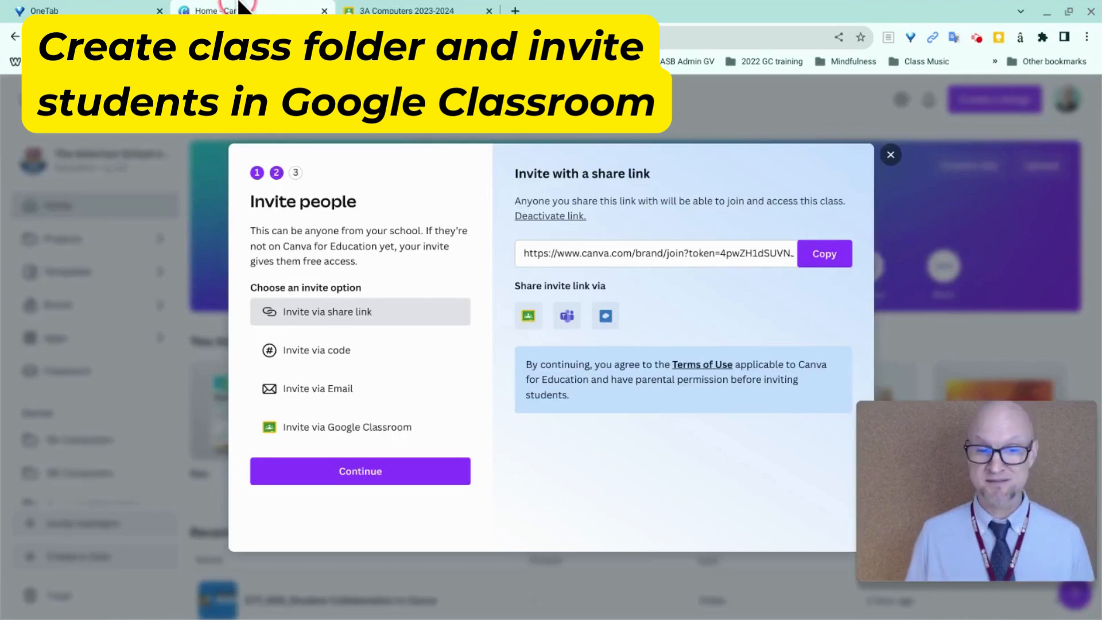
pyautogui.click(438, 482)
pyautogui.click(424, 350)
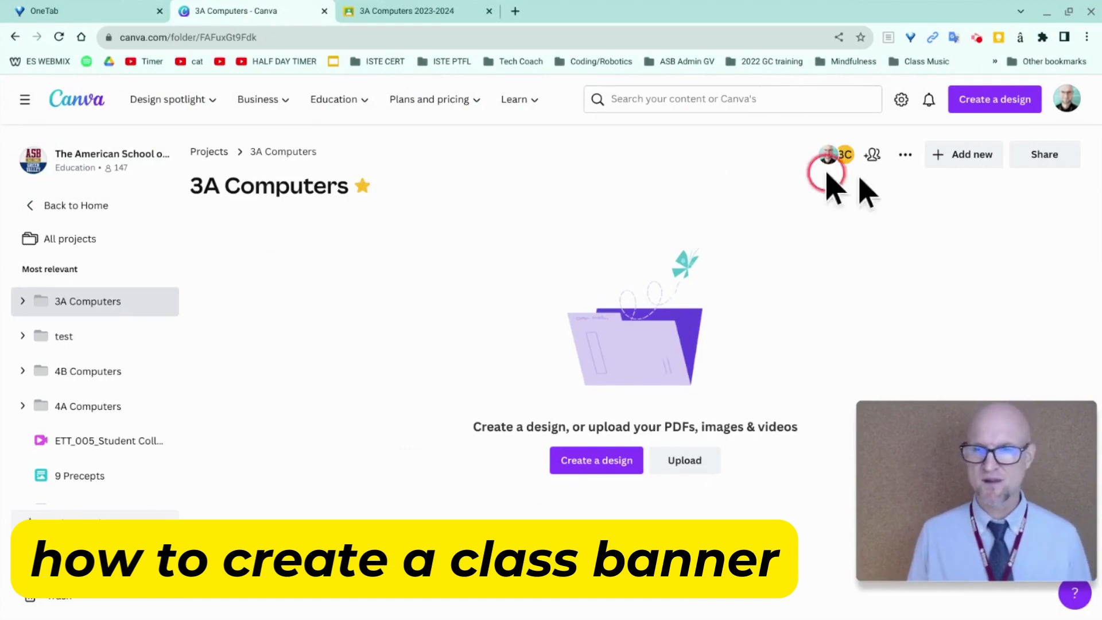
# - Start creating a folder banner in Canva for the 3A Computers folder
pyautogui.click(905, 155)
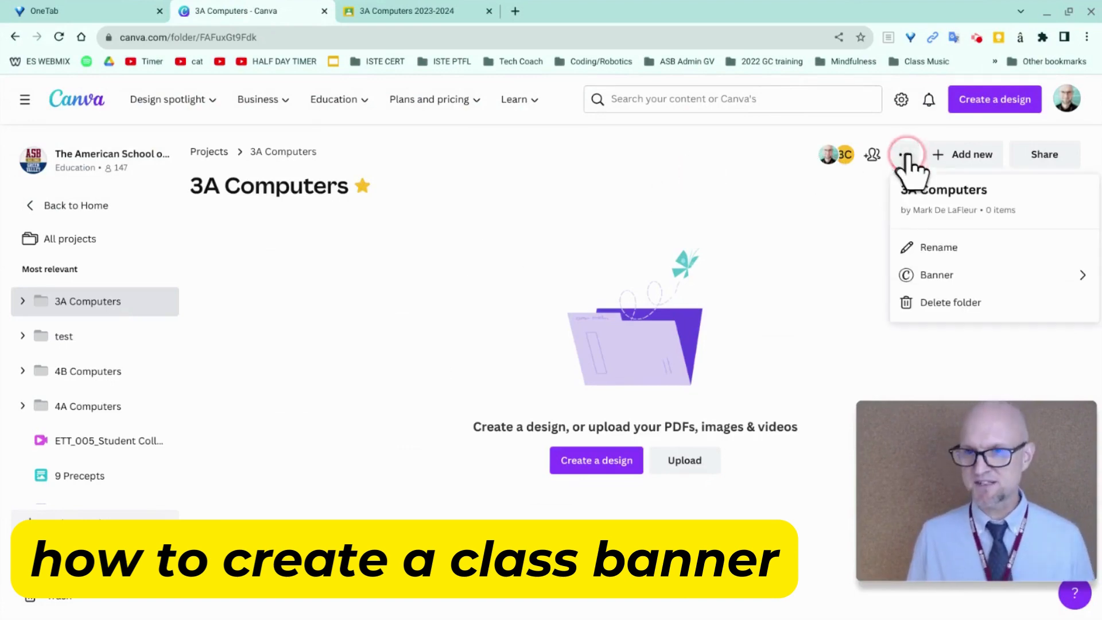
pyautogui.click(936, 274)
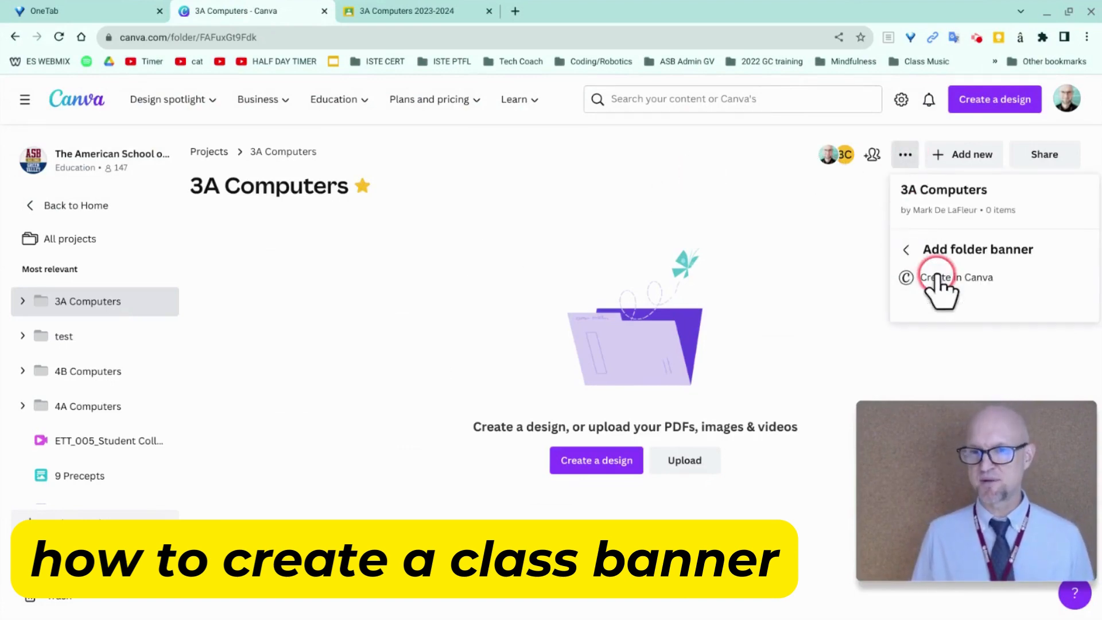
pyautogui.click(976, 278)
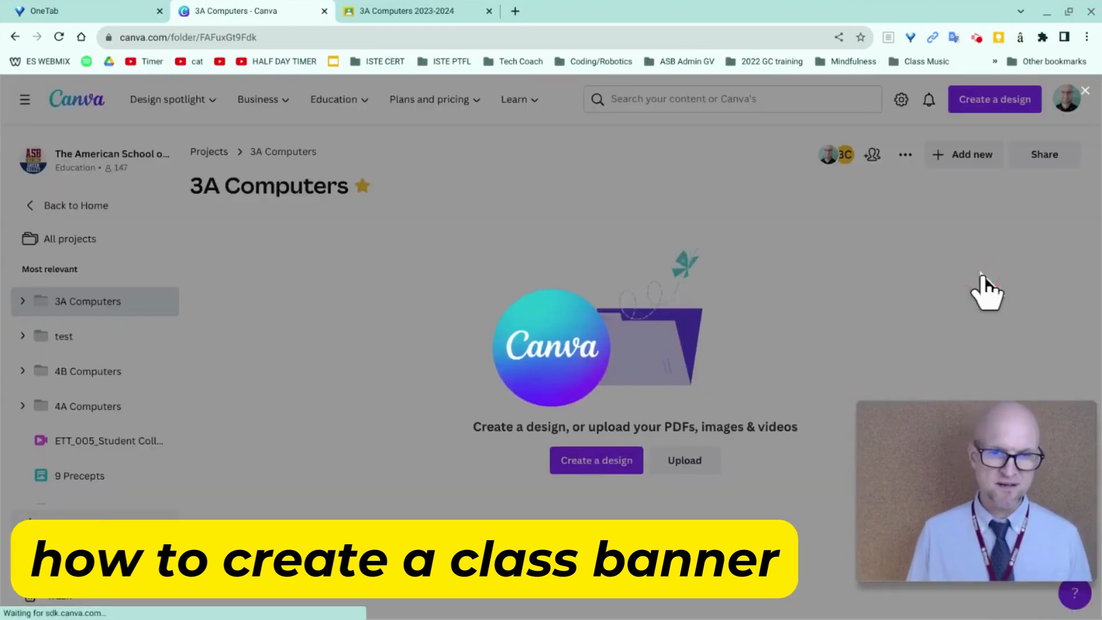
# - Search the banner editor's elements for "computers"
pyautogui.click(59, 175)
pyautogui.click(67, 223)
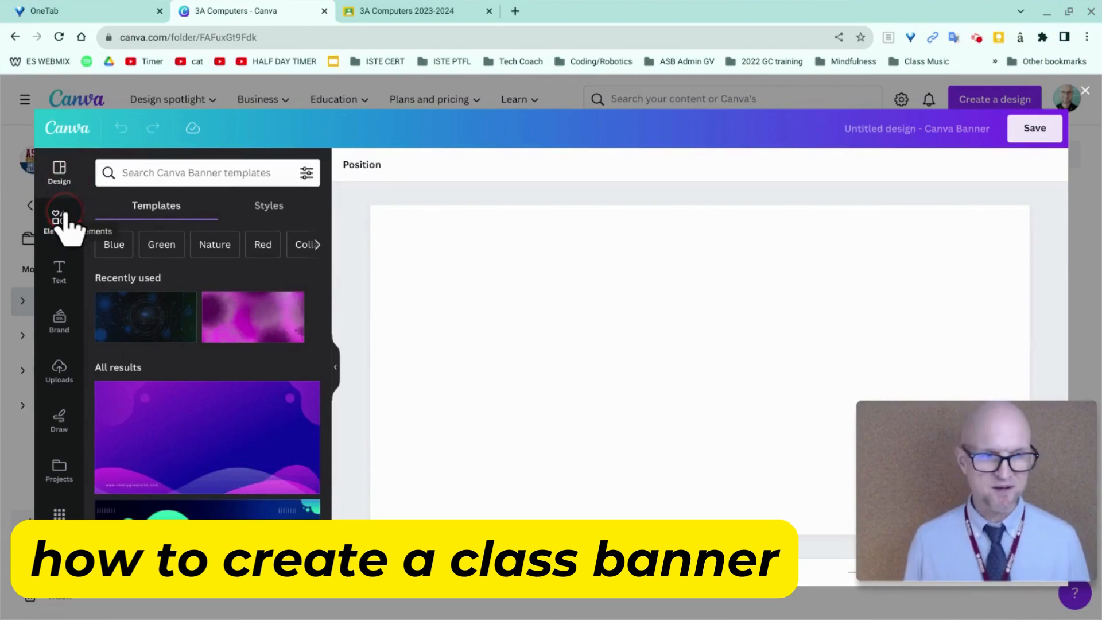
pyautogui.click(67, 229)
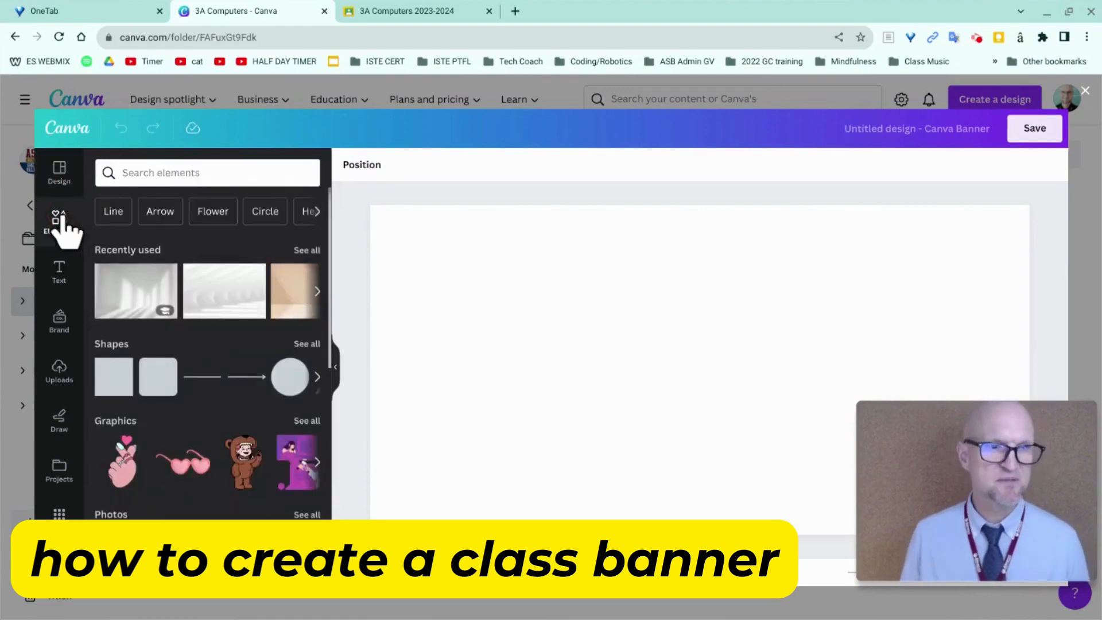
pyautogui.click(158, 172)
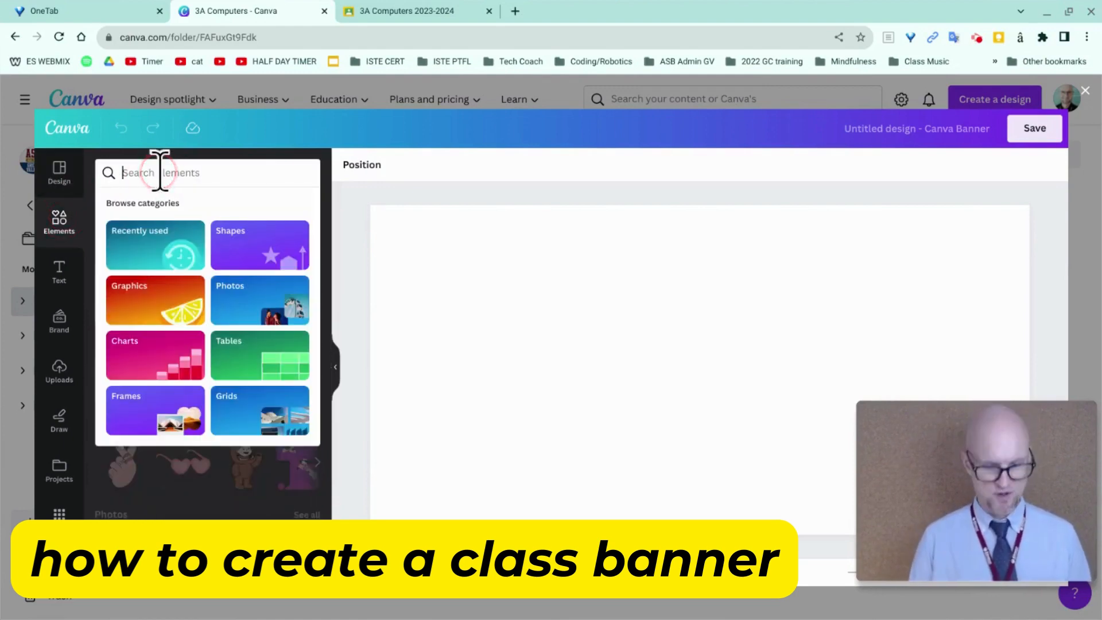
pyautogui.write('compe')
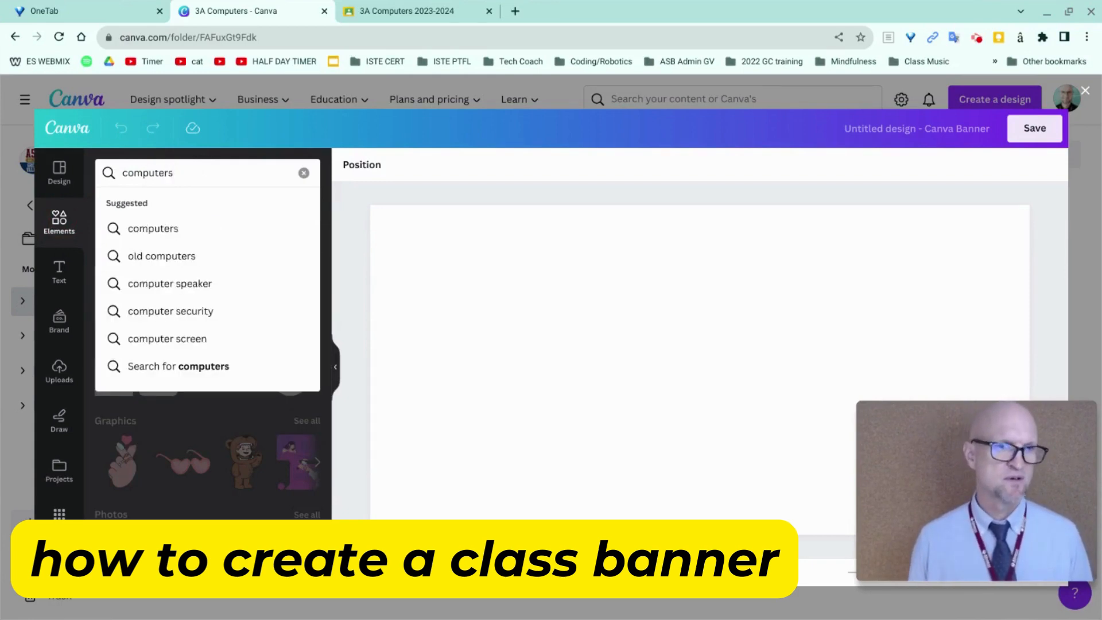
pyautogui.press('Return')
# - Add the photo of a laptop on a plain white surface to the banner and enlarge it to the canvas's upper-left corner
pyautogui.scroll(-10, 246, 453)
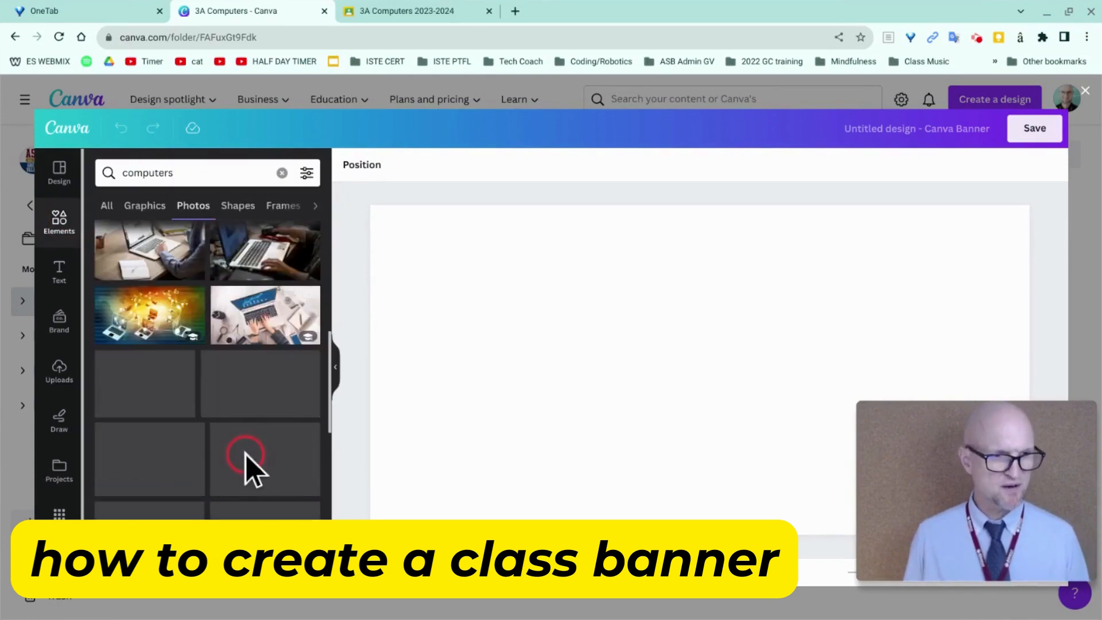
pyautogui.scroll(-5, 245, 453)
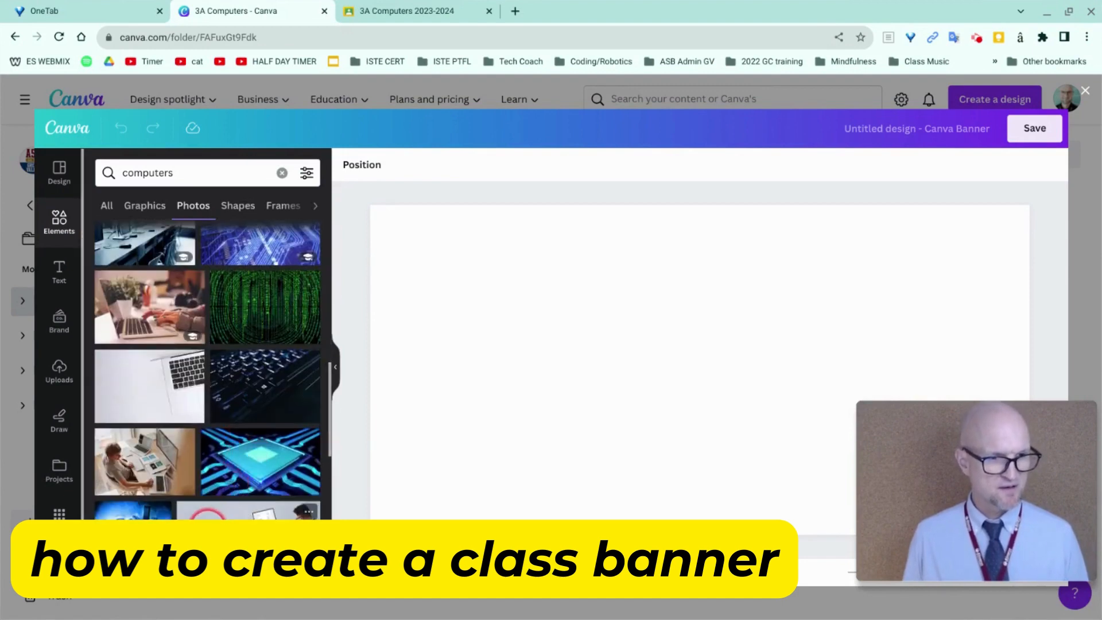
pyautogui.scroll(-3, 207, 367)
pyautogui.scroll(3, 184, 487)
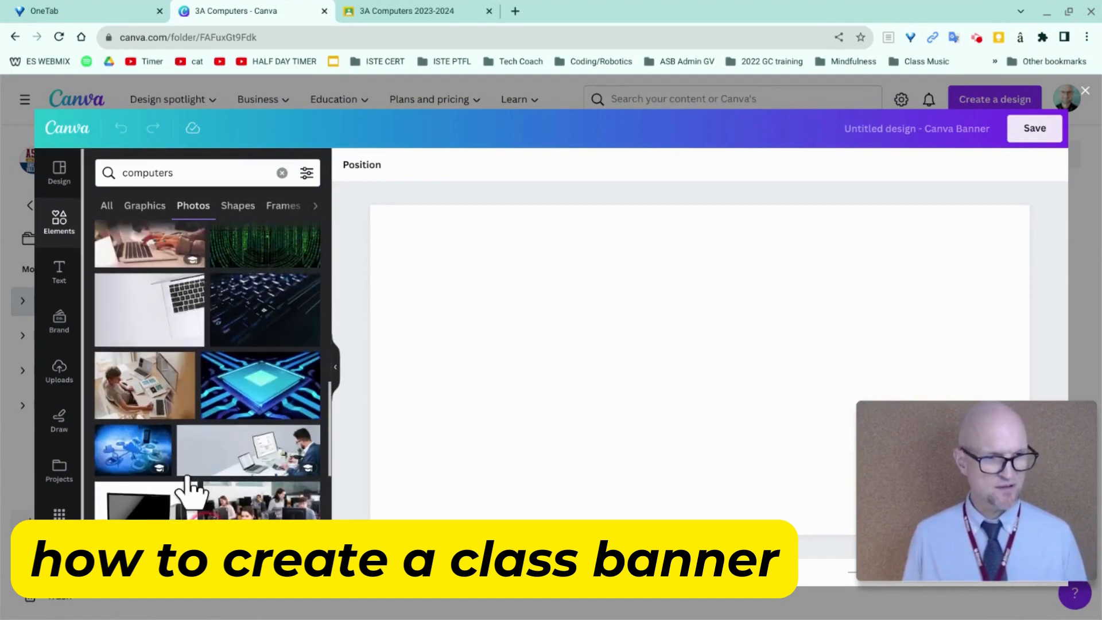
pyautogui.click(146, 351)
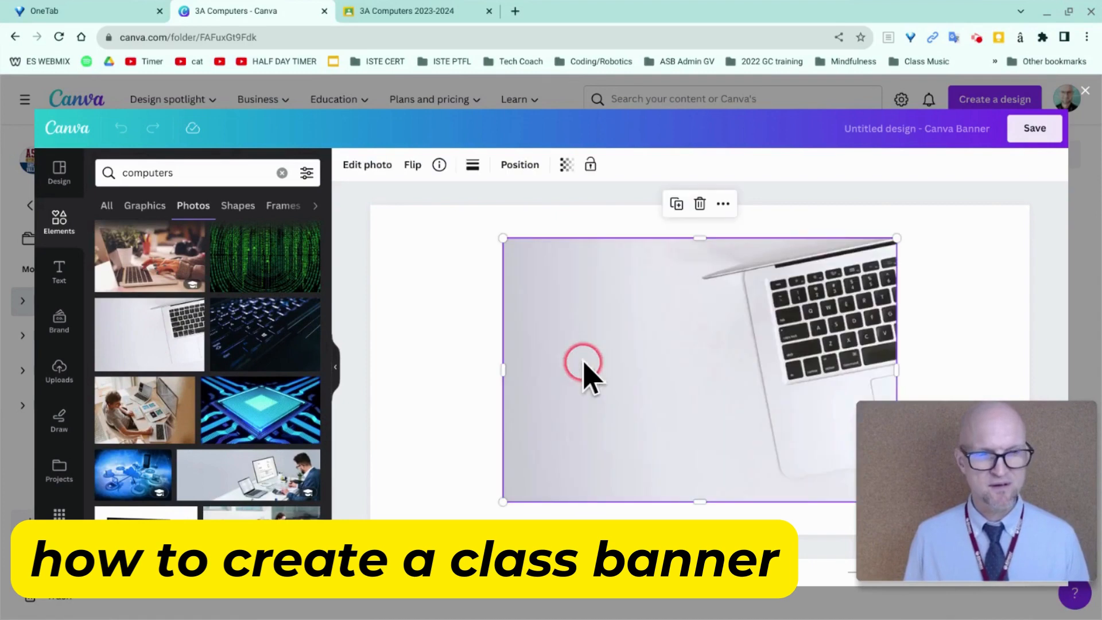
pyautogui.moveTo(502, 237); pyautogui.dragTo(367, 202)
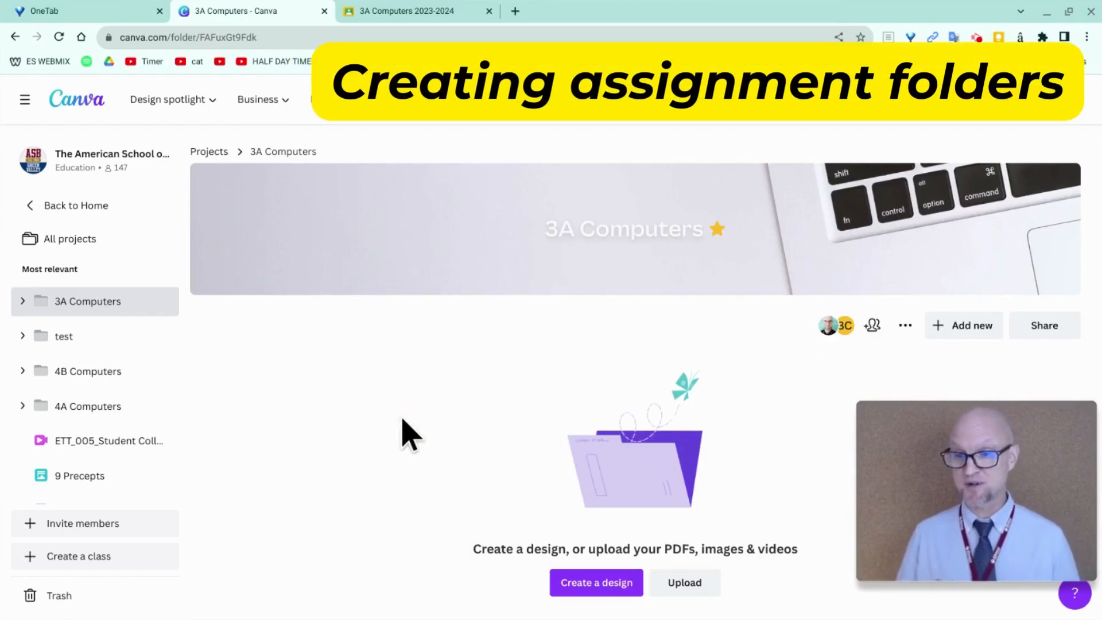
# - Create an assignment folder named "4 Rules of Internet Safety" inside the 3A Computers folder
pyautogui.click(969, 328)
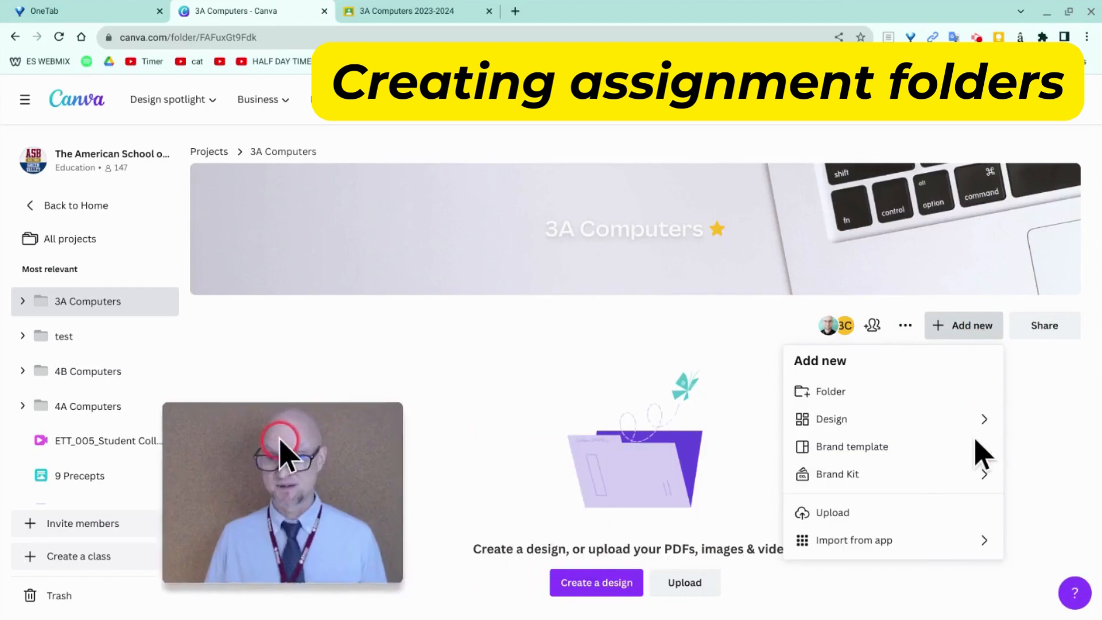
pyautogui.click(877, 392)
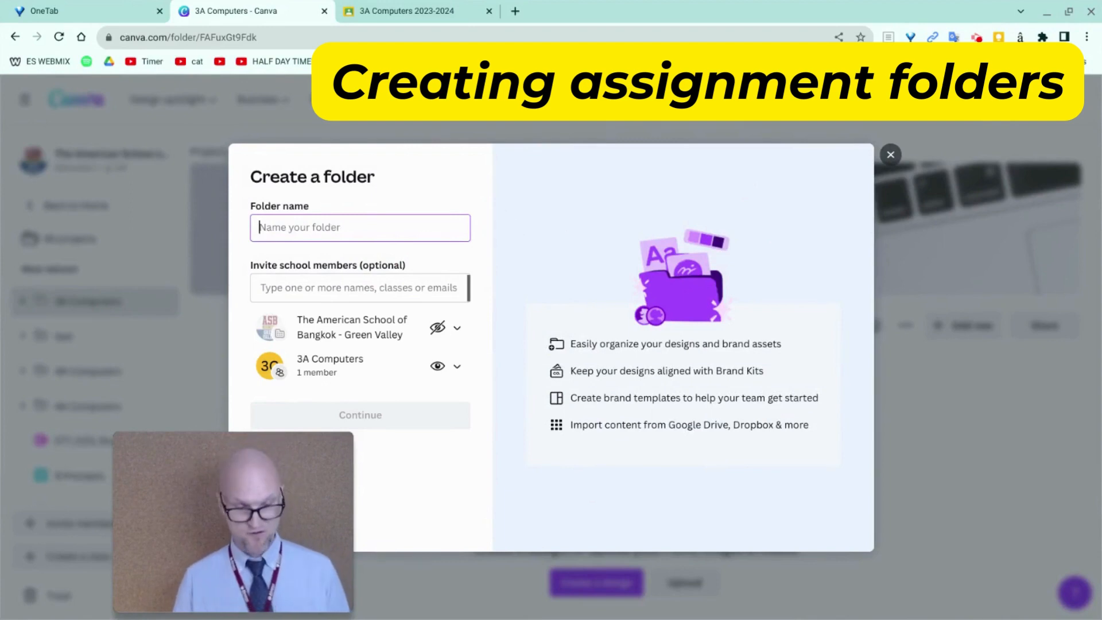
pyautogui.write('4 Rules of I')
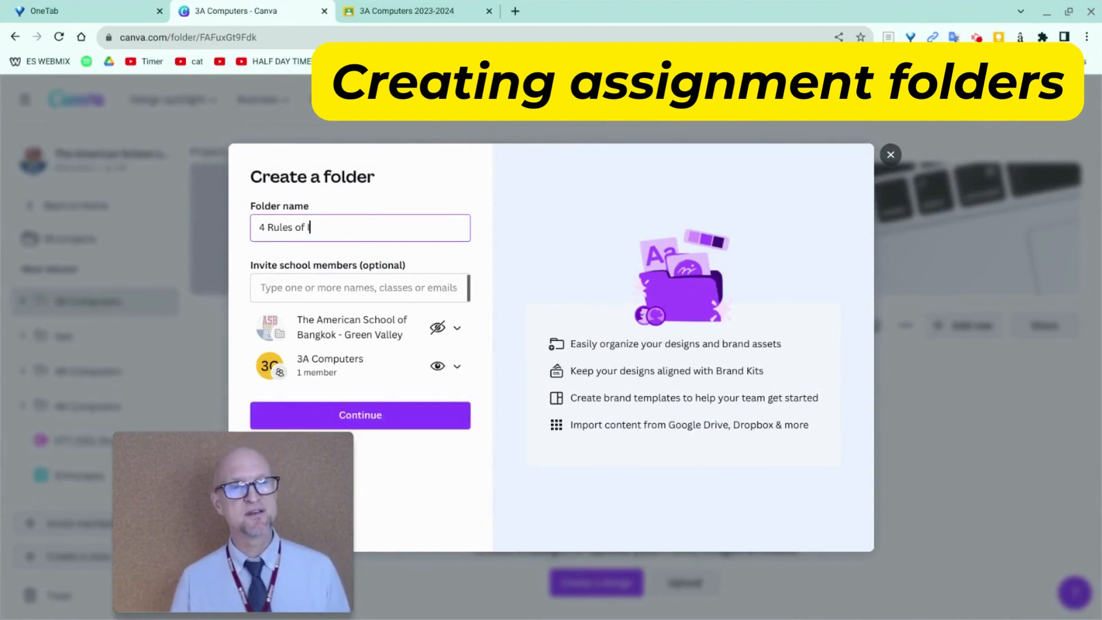
pyautogui.write('nternet Sa')
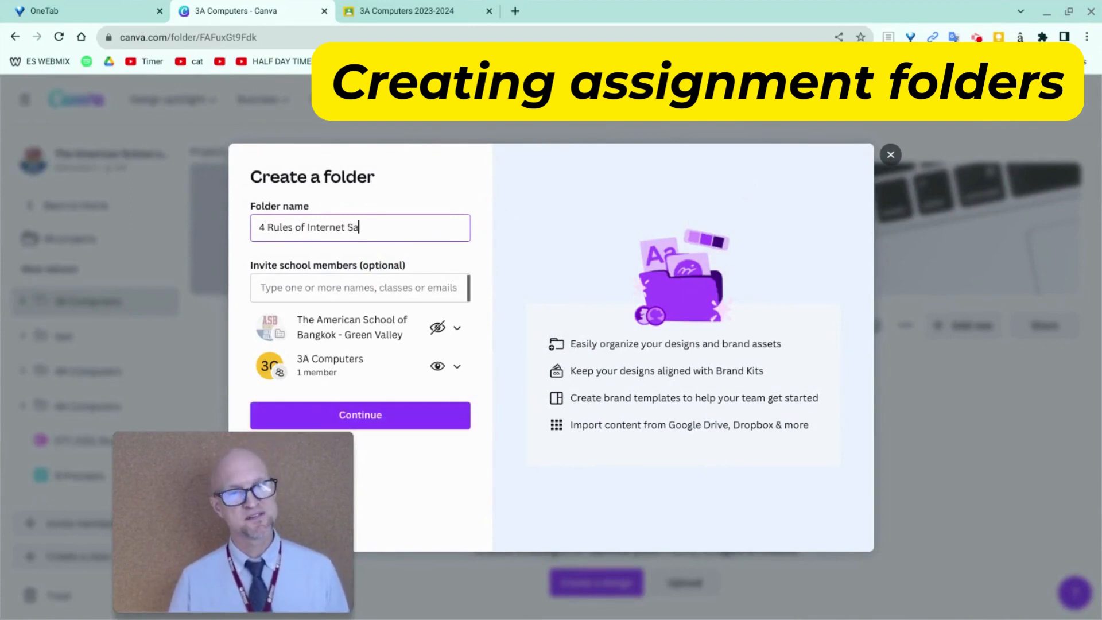
pyautogui.write('fety')
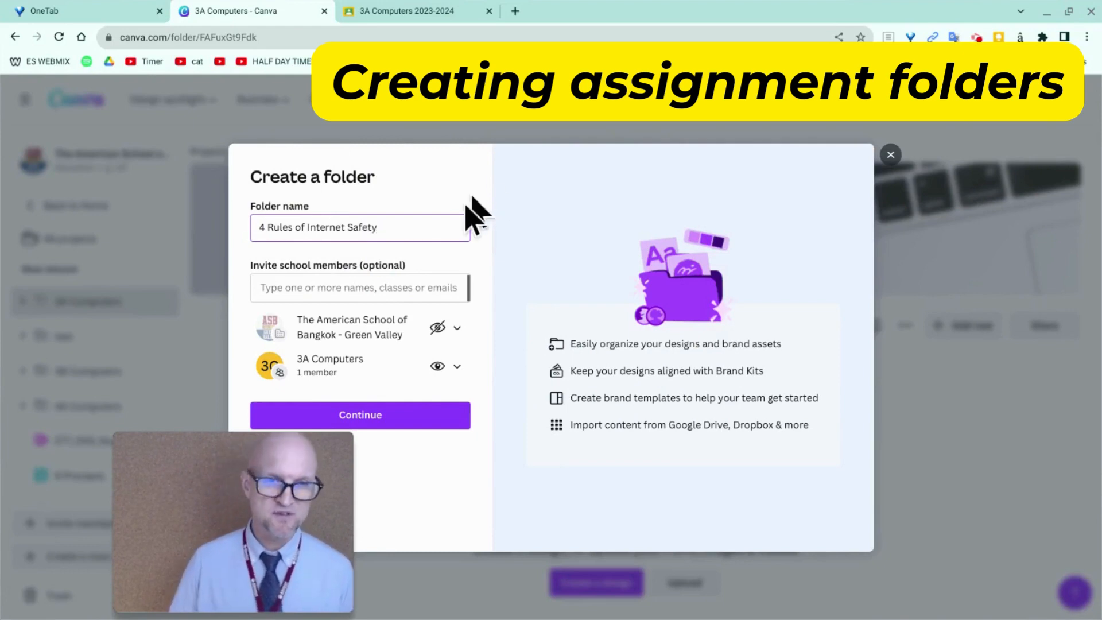
pyautogui.click(301, 404)
pyautogui.moveTo(285, 509); pyautogui.dragTo(998, 508)
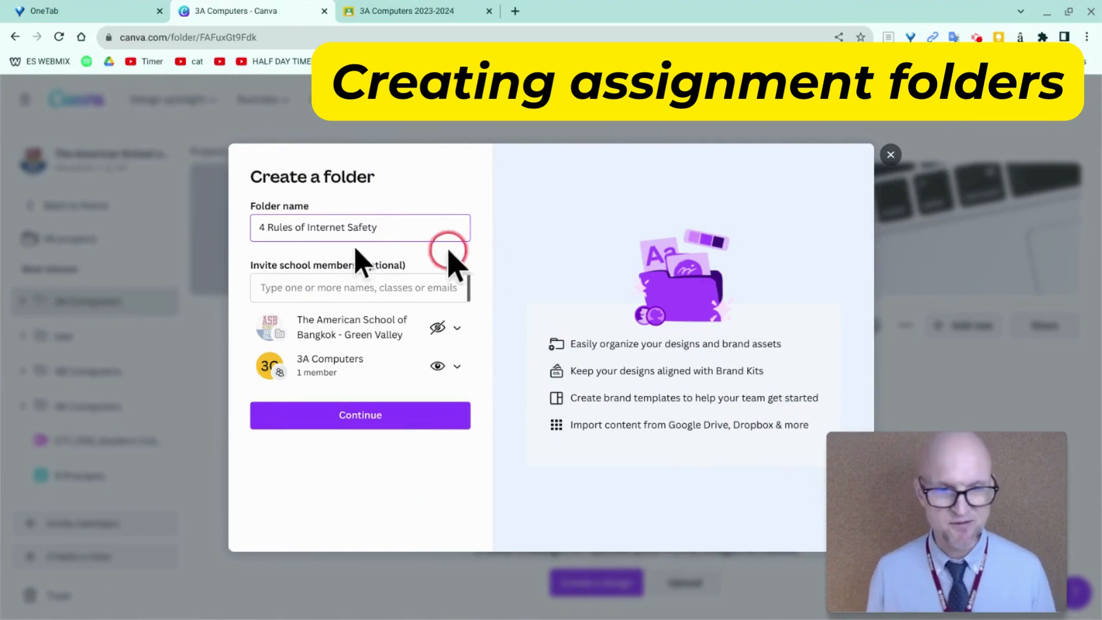
pyautogui.click(399, 419)
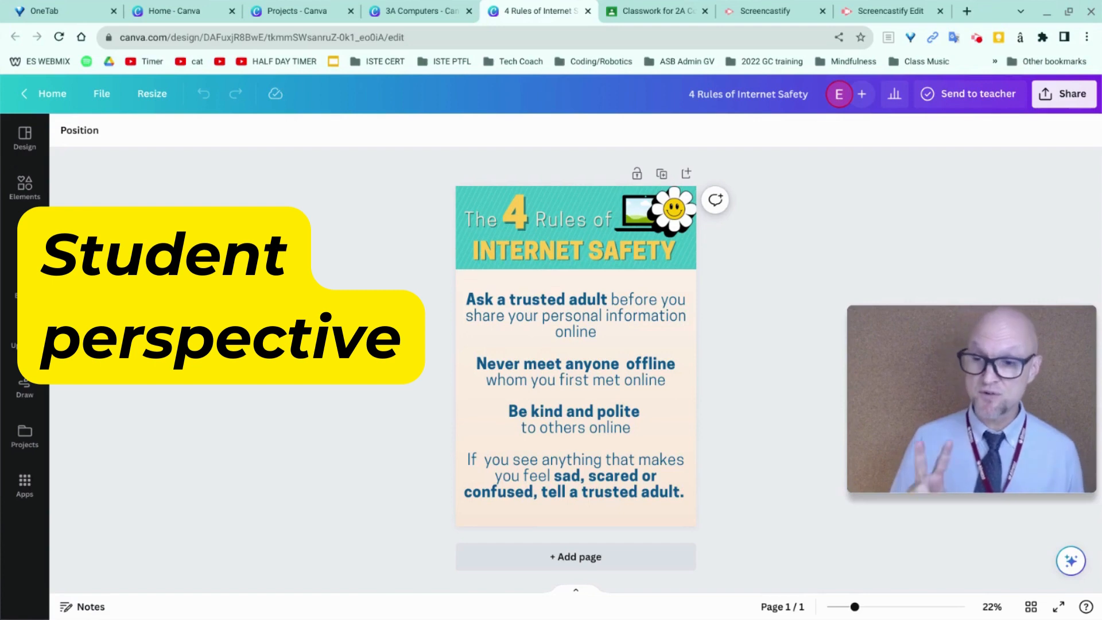
# - Select the teacher as reviewer for the 4 Rules of Internet Safety design and return to the sharing options without sending
pyautogui.click(955, 95)
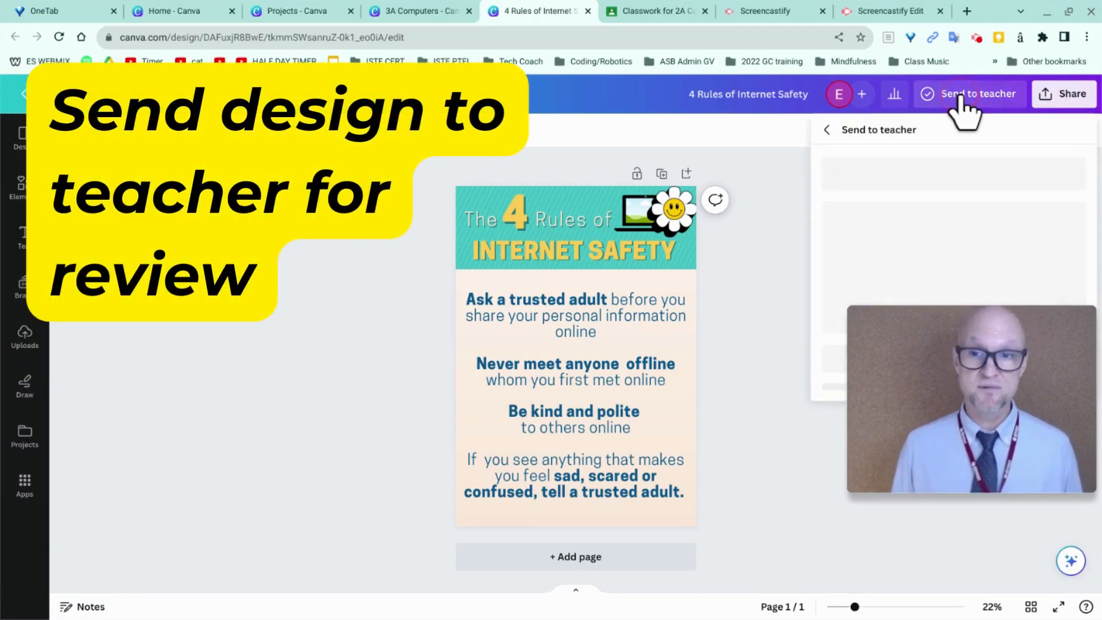
pyautogui.click(906, 192)
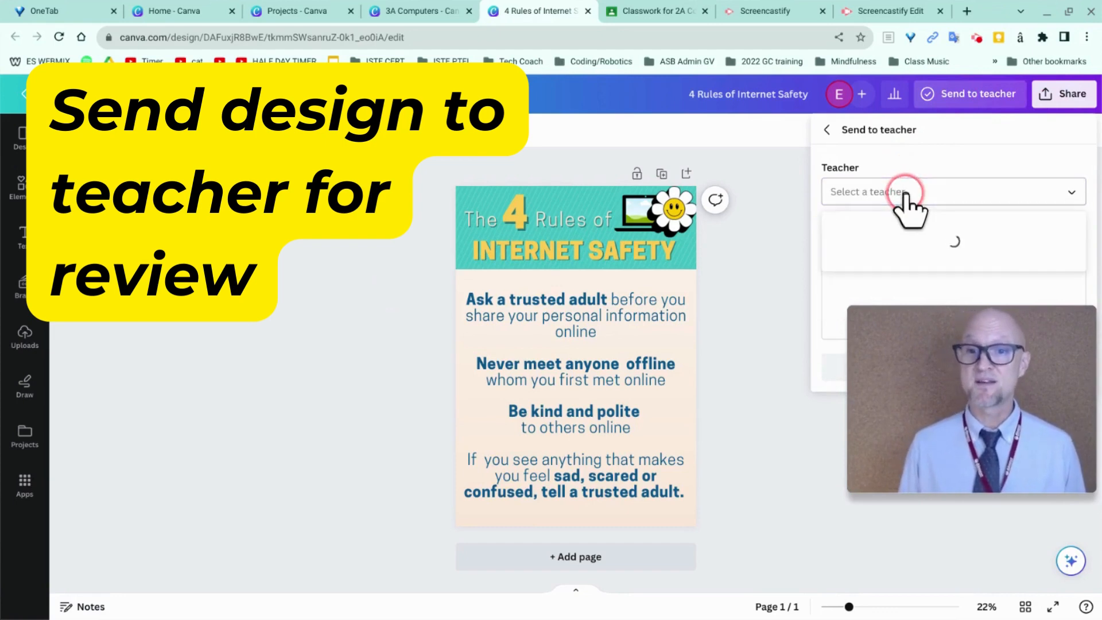
pyautogui.click(922, 275)
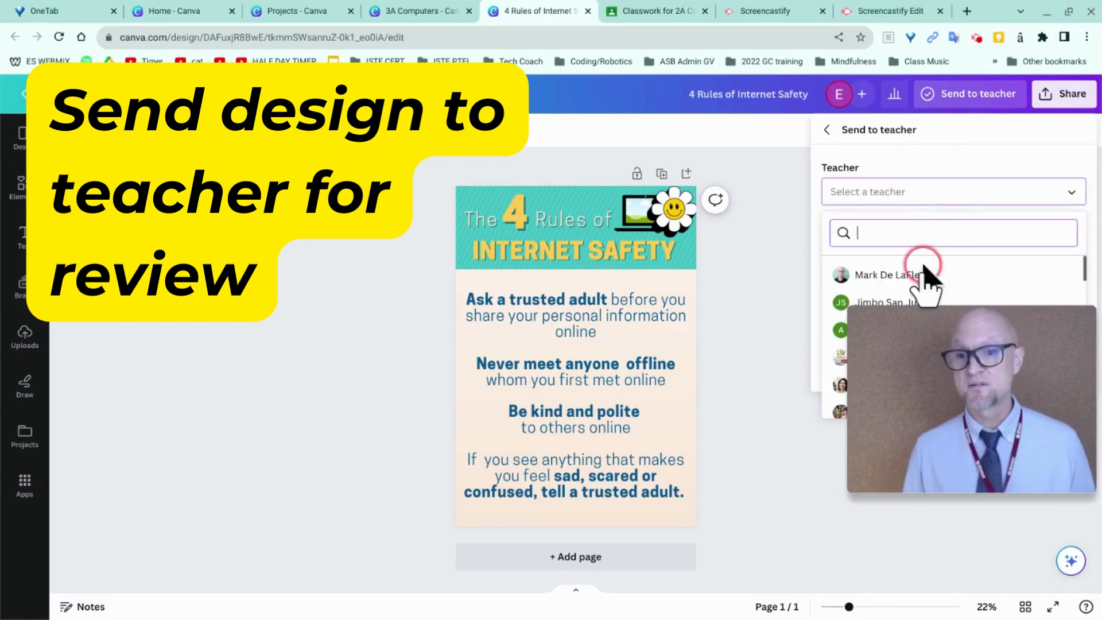
pyautogui.moveTo(931, 329); pyautogui.dragTo(927, 495)
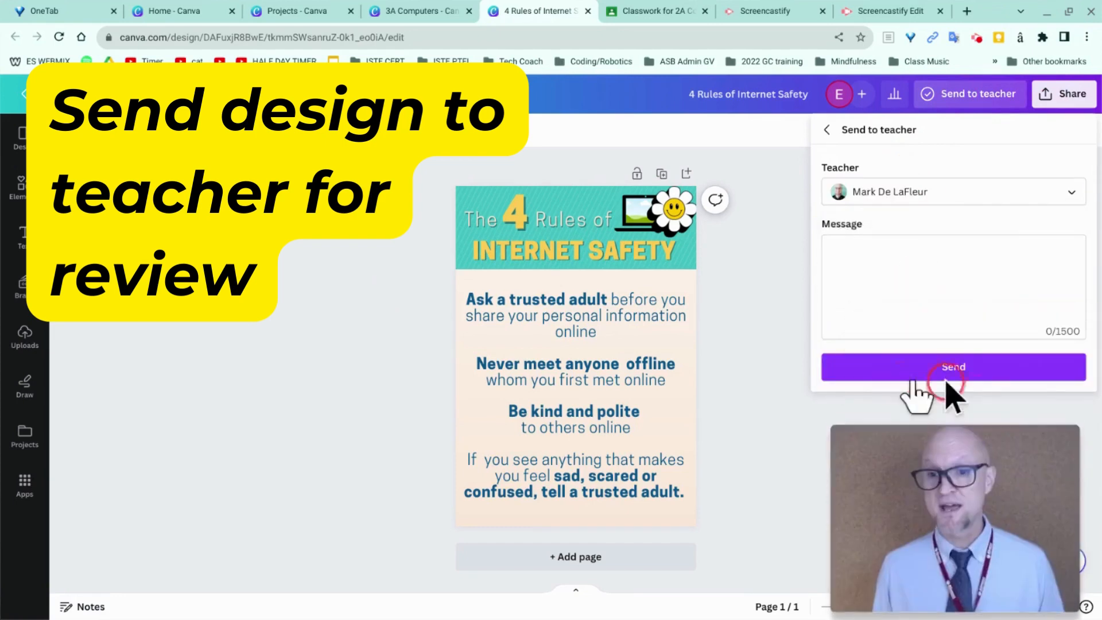
pyautogui.click(957, 372)
pyautogui.click(925, 247)
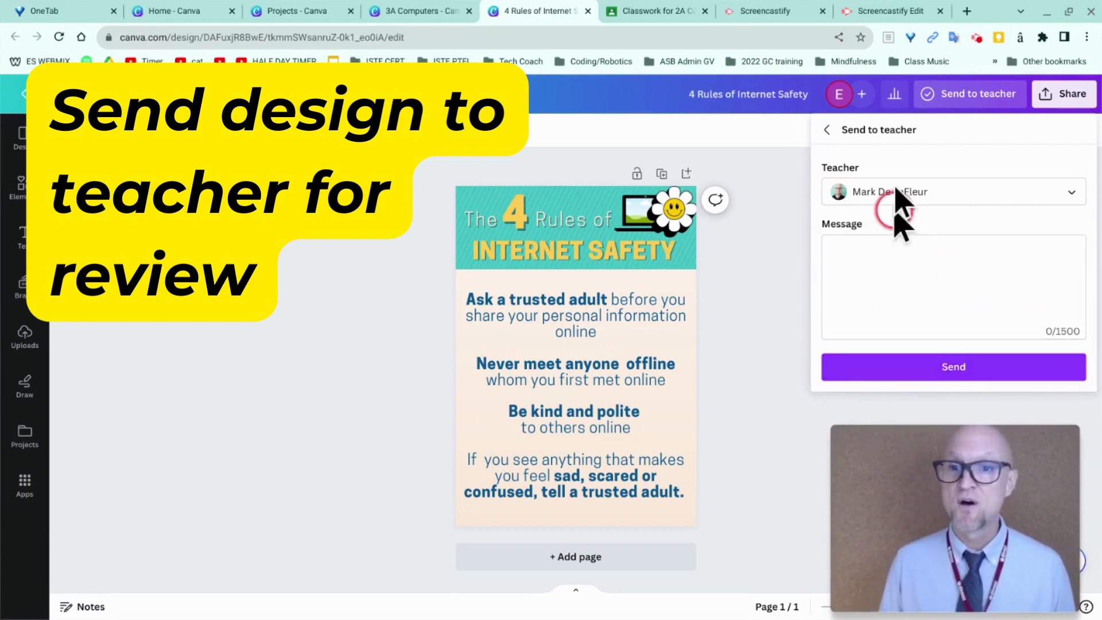
pyautogui.click(826, 130)
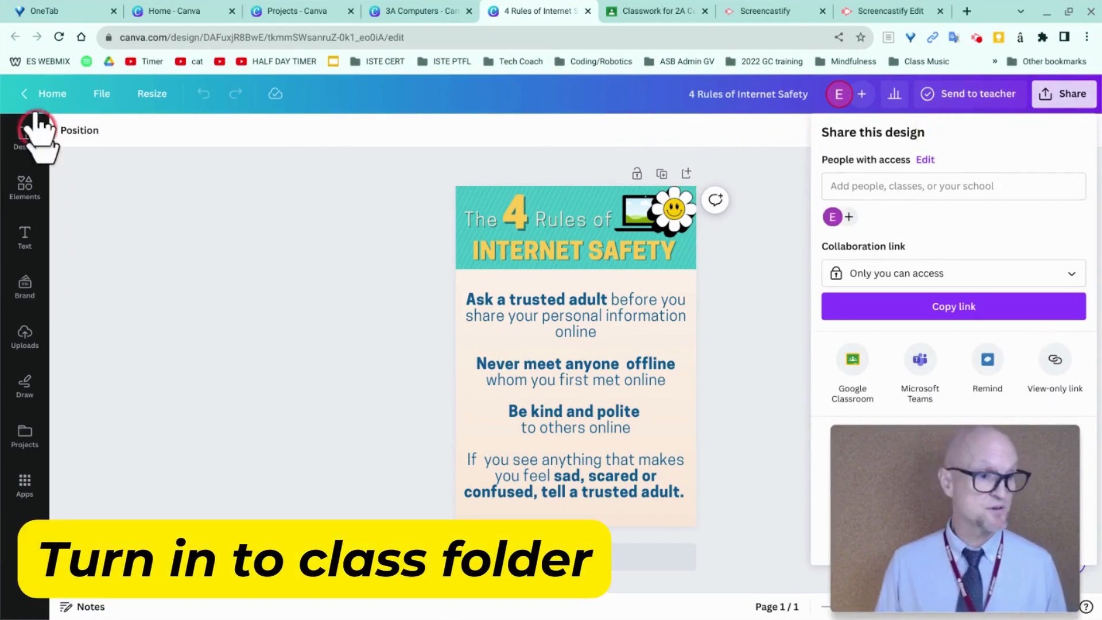
# - Leave the design and open the "4 Rules of Internet Safety" assignment folder inside the 3A Computers class folder
pyautogui.click(51, 96)
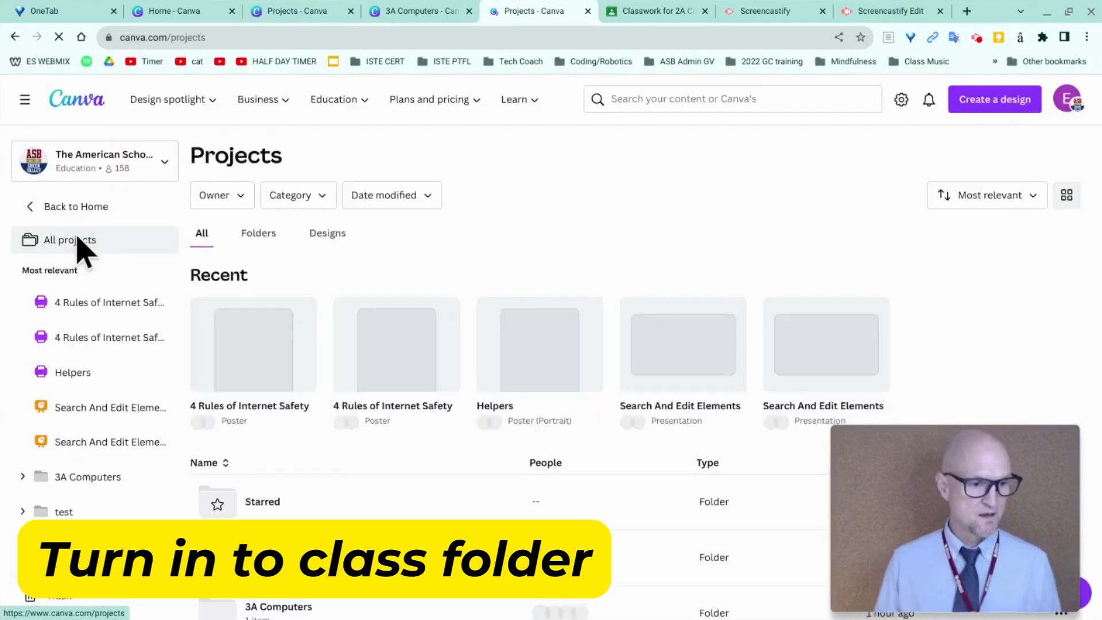
pyautogui.click(86, 476)
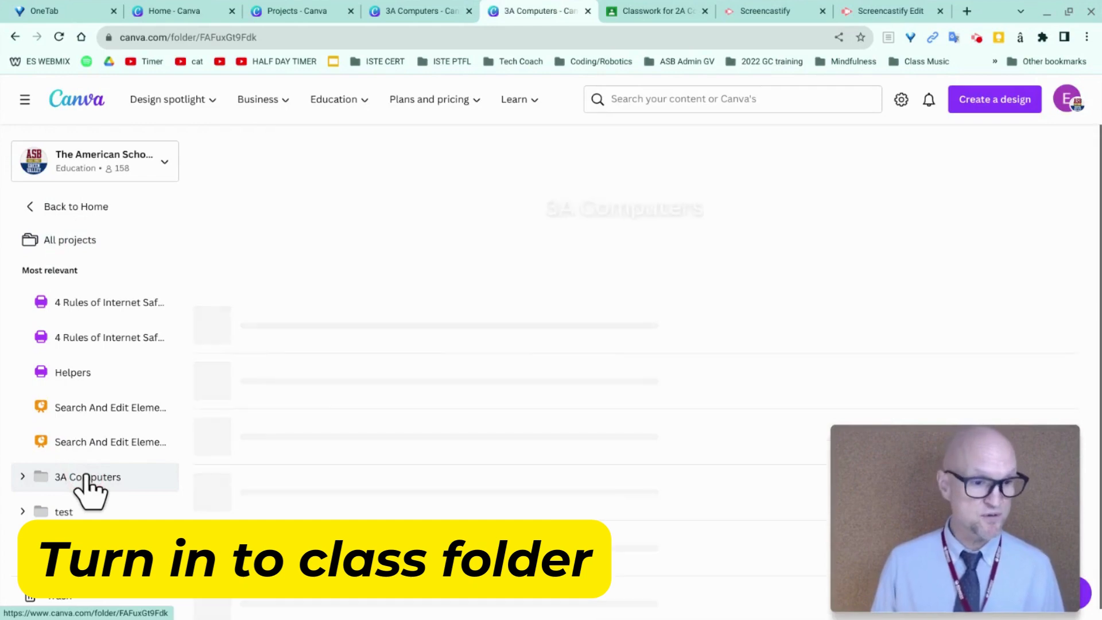
pyautogui.click(290, 406)
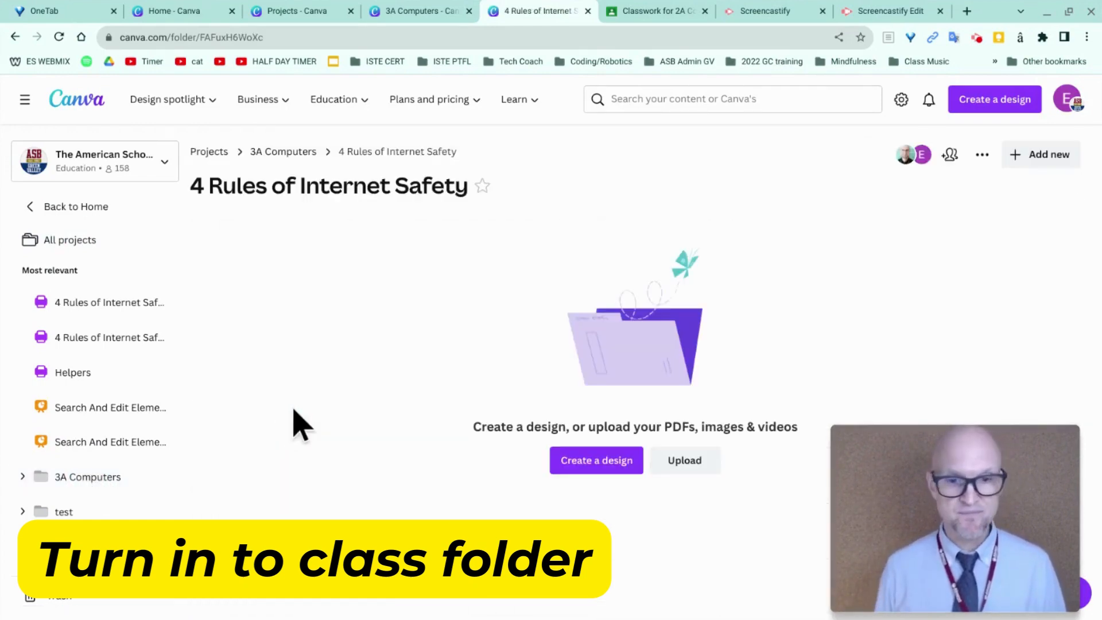
# - Move the existing "4 Rules of Internet Safety" poster from Your projects into the assignment folder
pyautogui.click(1055, 152)
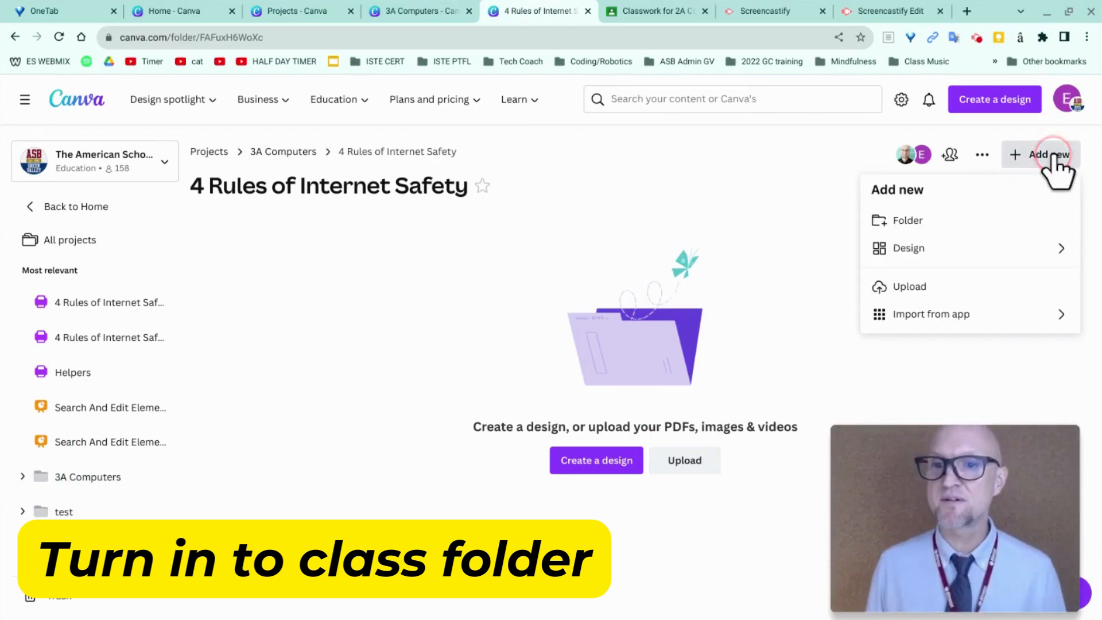
pyautogui.click(935, 249)
pyautogui.click(925, 246)
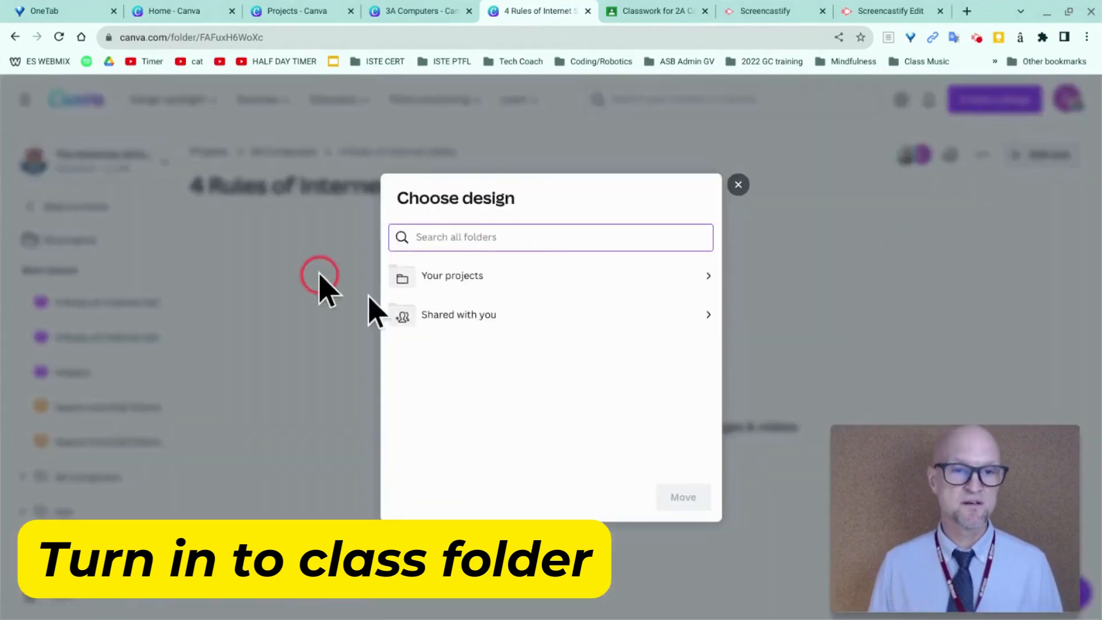
pyautogui.click(482, 274)
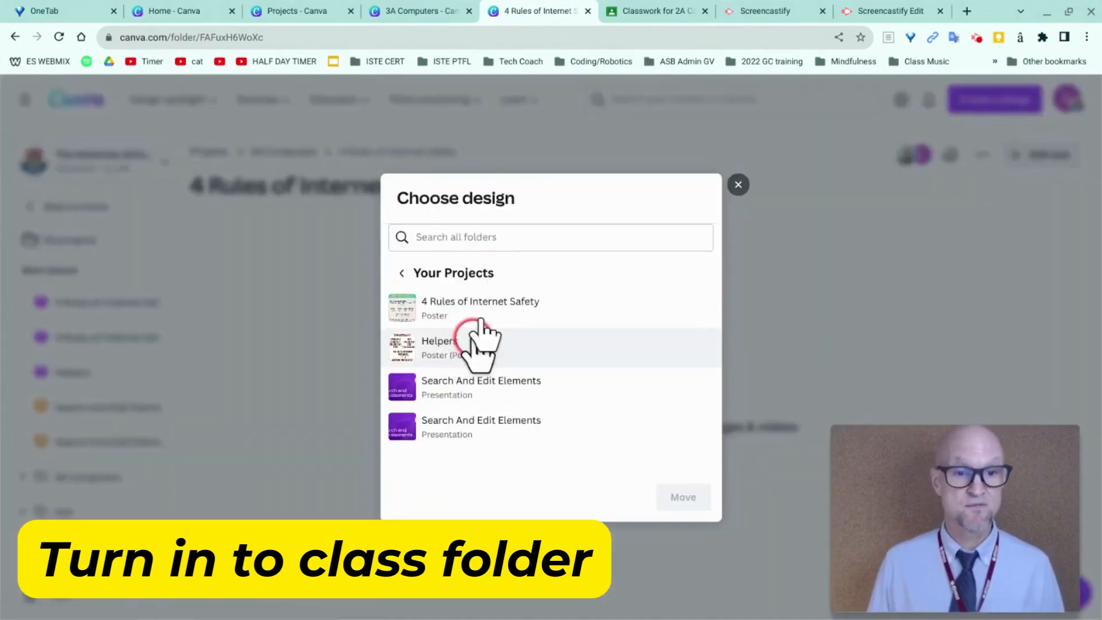
pyautogui.click(476, 314)
pyautogui.click(687, 487)
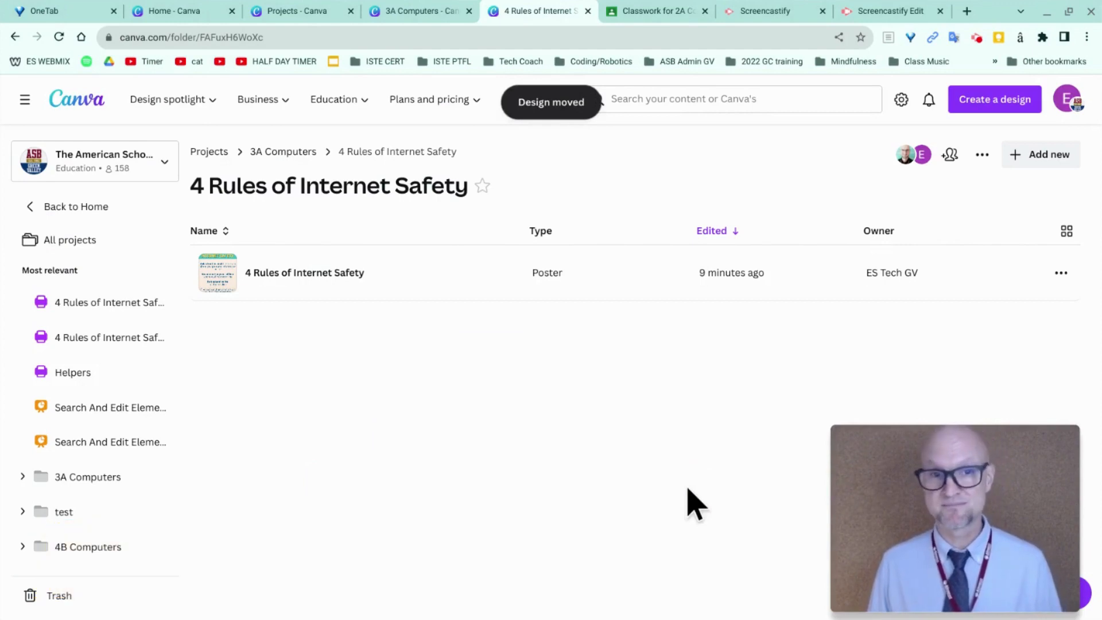
# - Open the turned-in "4 Rules of Internet Safety" poster from the assignment folder
pyautogui.click(312, 278)
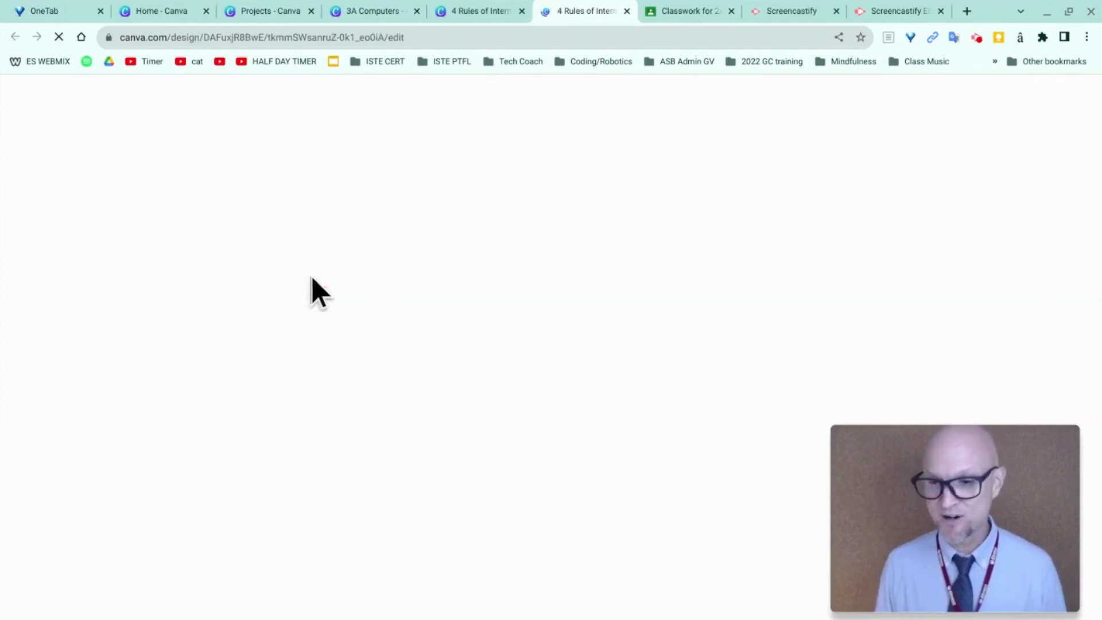